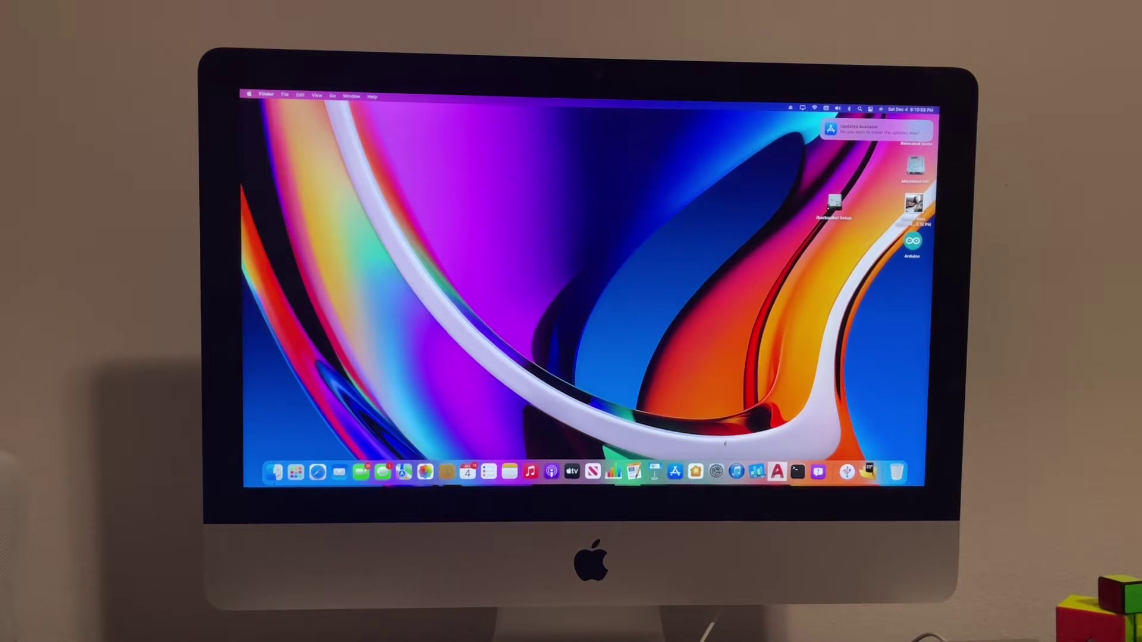
# - Open System Preferences to the Screen Saver tab of Desktop & Screen Saver
pyautogui.click(719, 465)
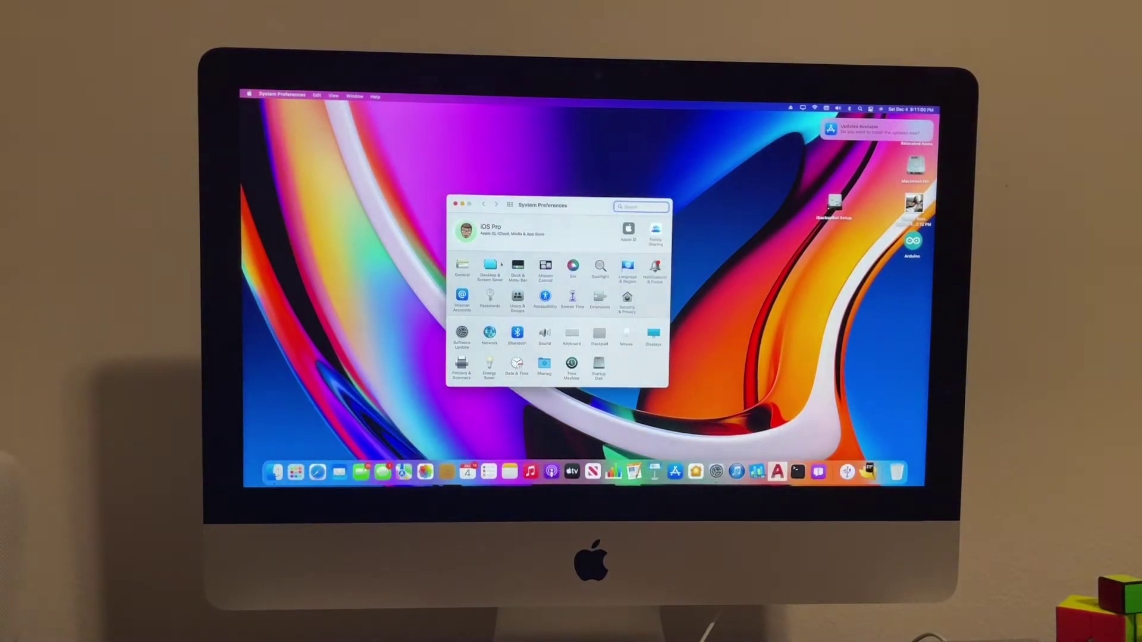
pyautogui.click(492, 269)
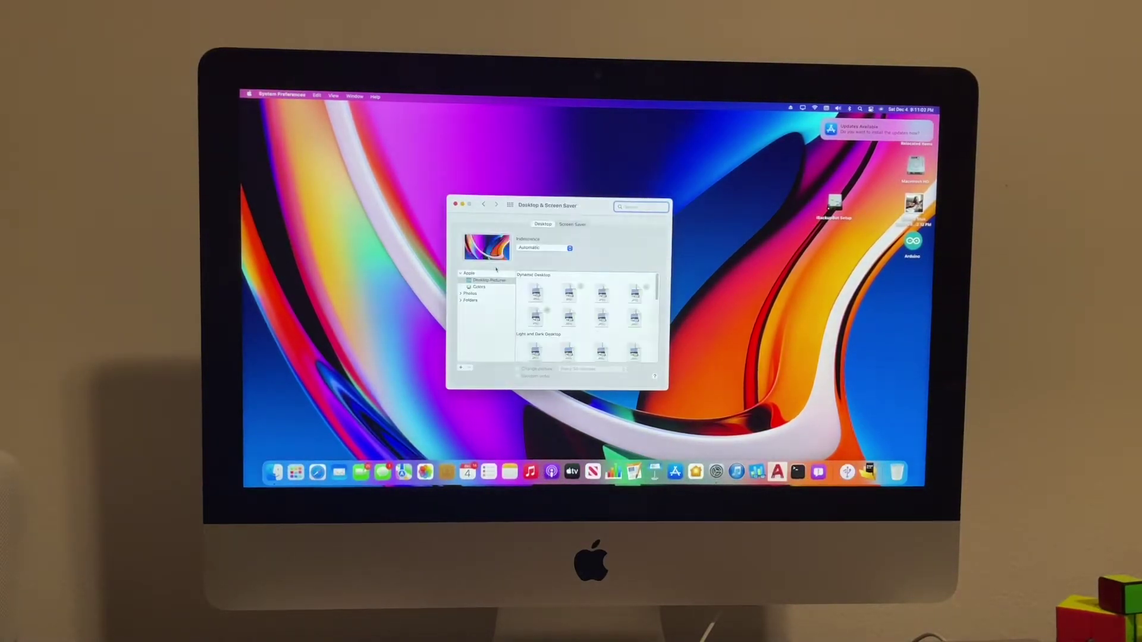
pyautogui.click(567, 225)
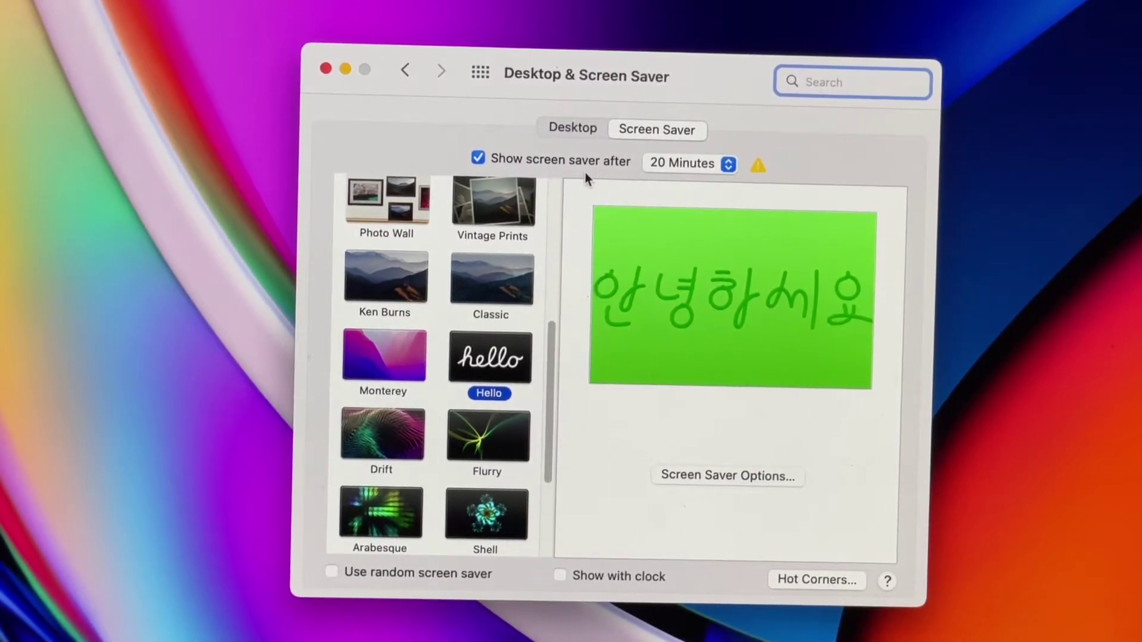
# - Change the 'Show screen saver after' delay from 20 minutes to 1 Minute
pyautogui.click(676, 162)
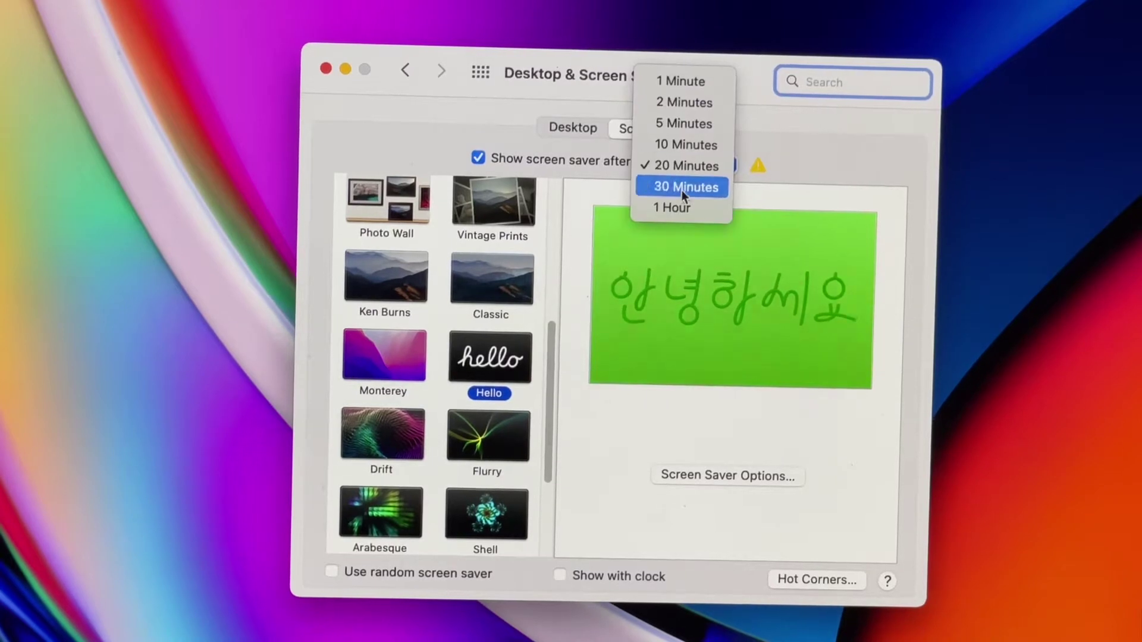
pyautogui.click(675, 80)
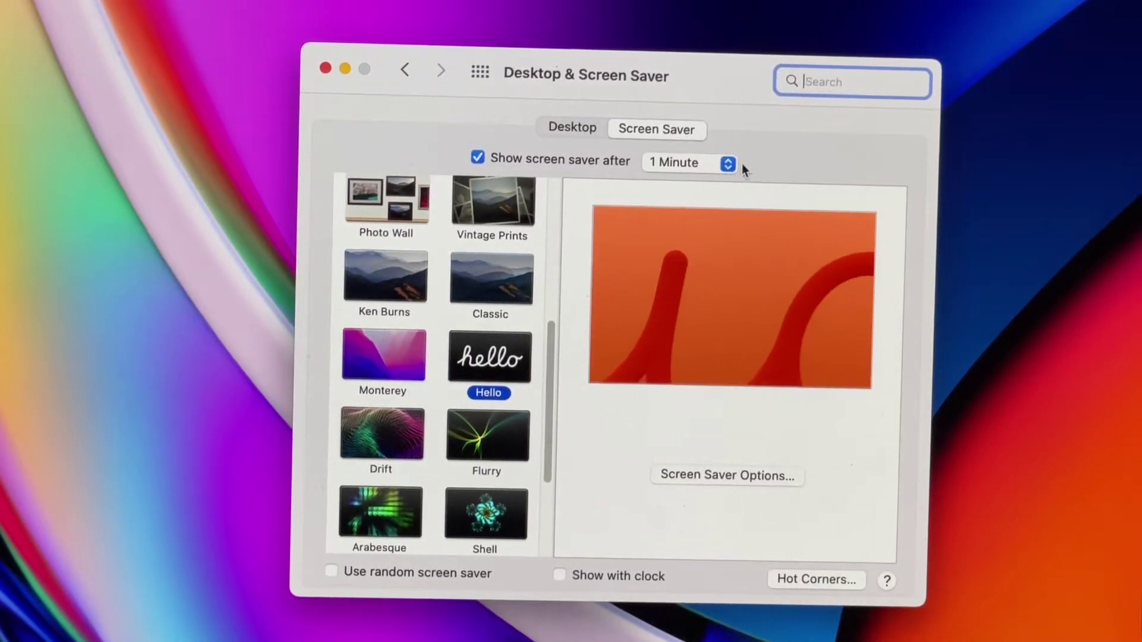
pyautogui.scroll(-2, 489, 290)
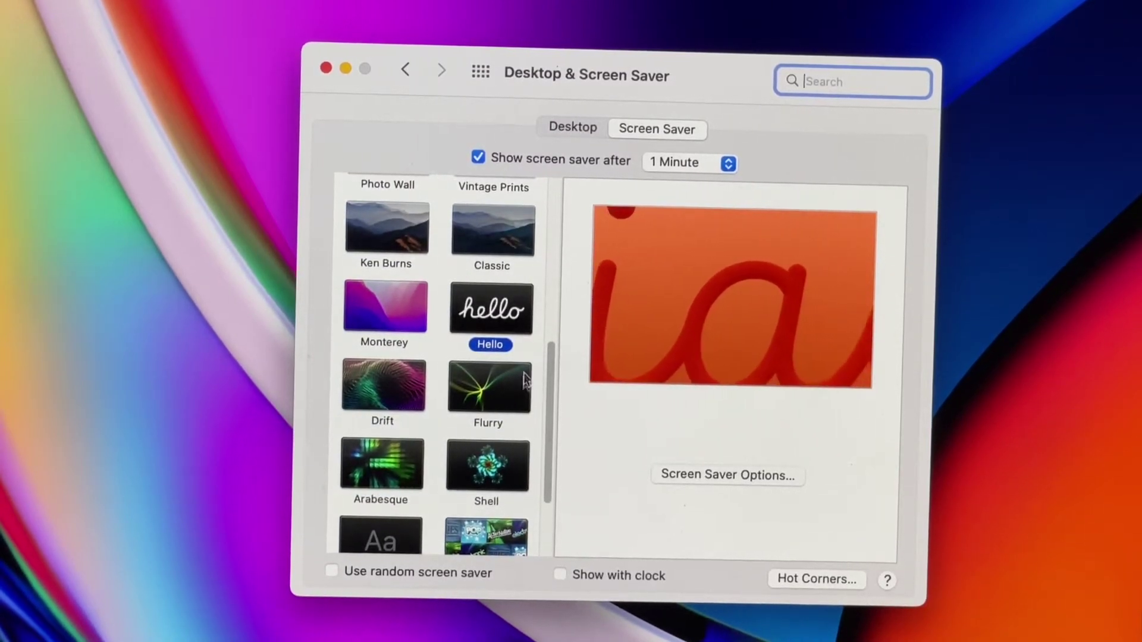
pyautogui.scroll(-1, 437, 343)
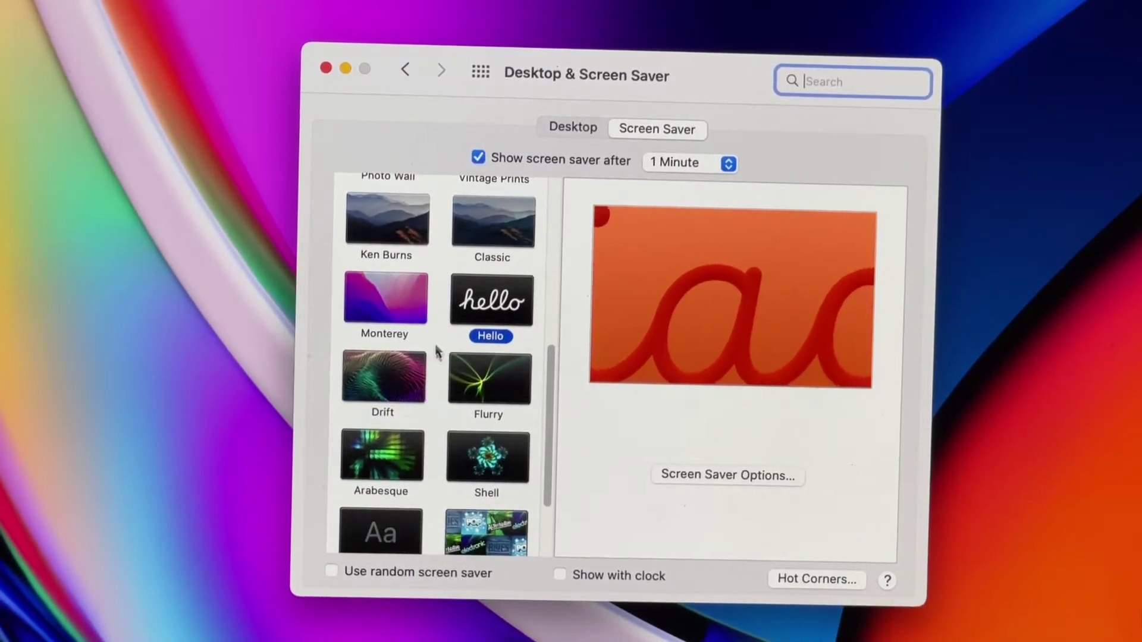
# - Pick the Drift screen saver thumbnail
pyautogui.click(394, 375)
pyautogui.click(463, 305)
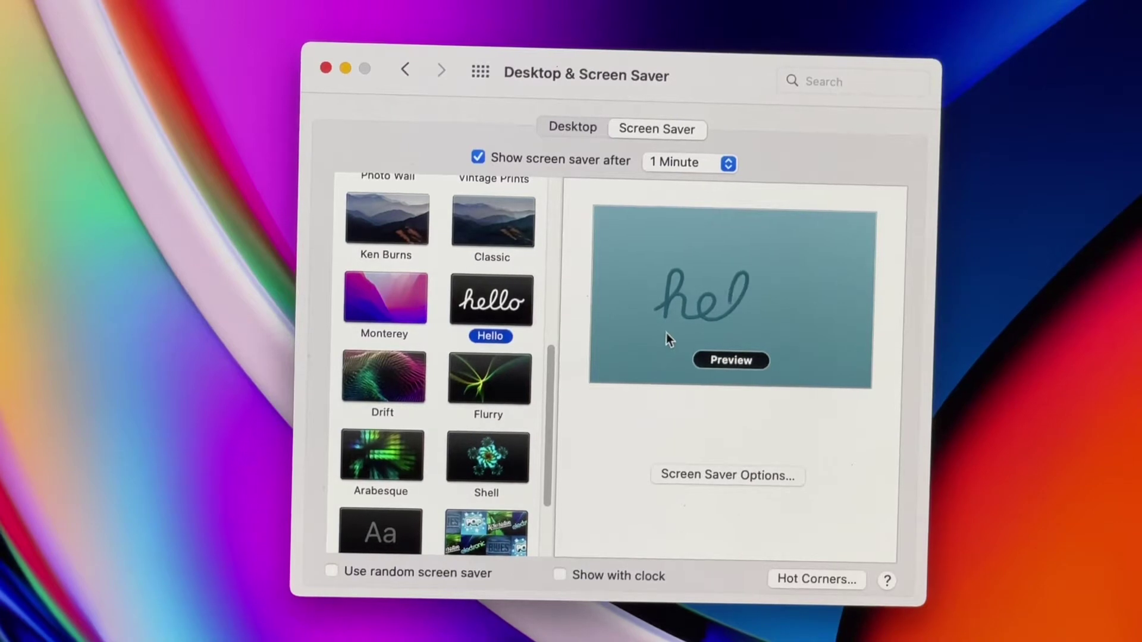
pyautogui.click(375, 385)
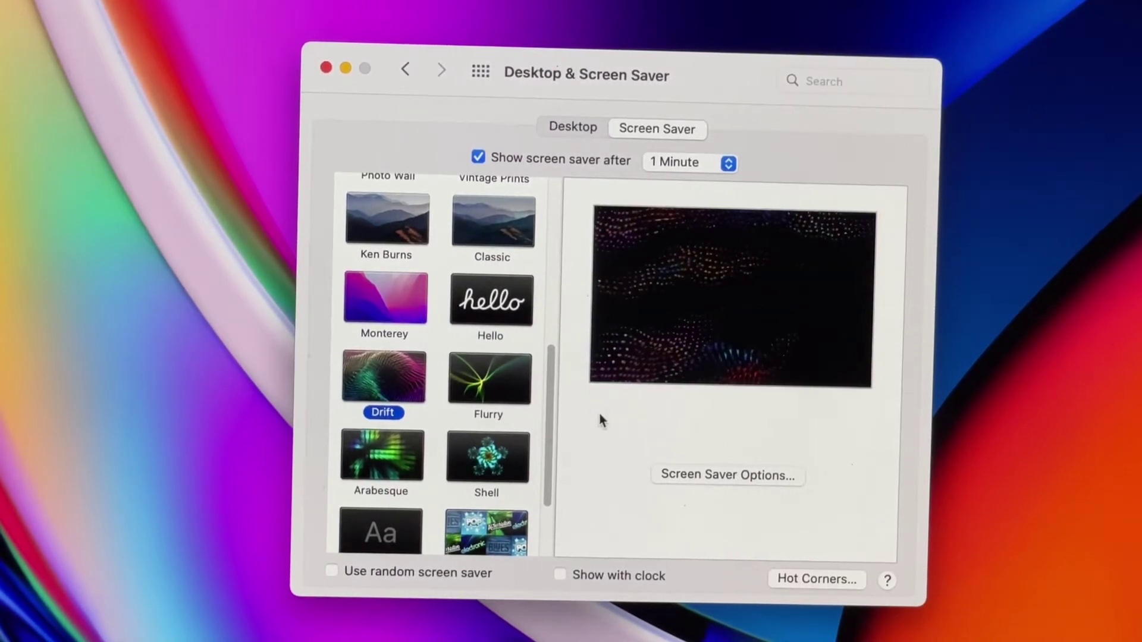
# - Preview Flurry, Arabesque, Shell and Album Artwork, then reselect Drift
pyautogui.click(496, 388)
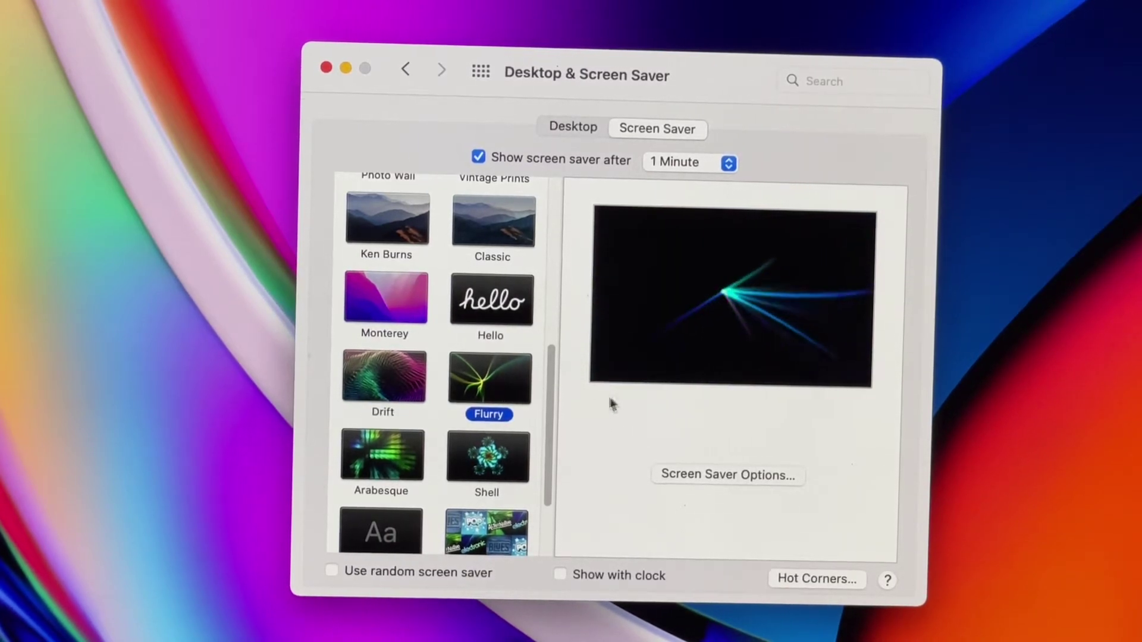
pyautogui.click(406, 450)
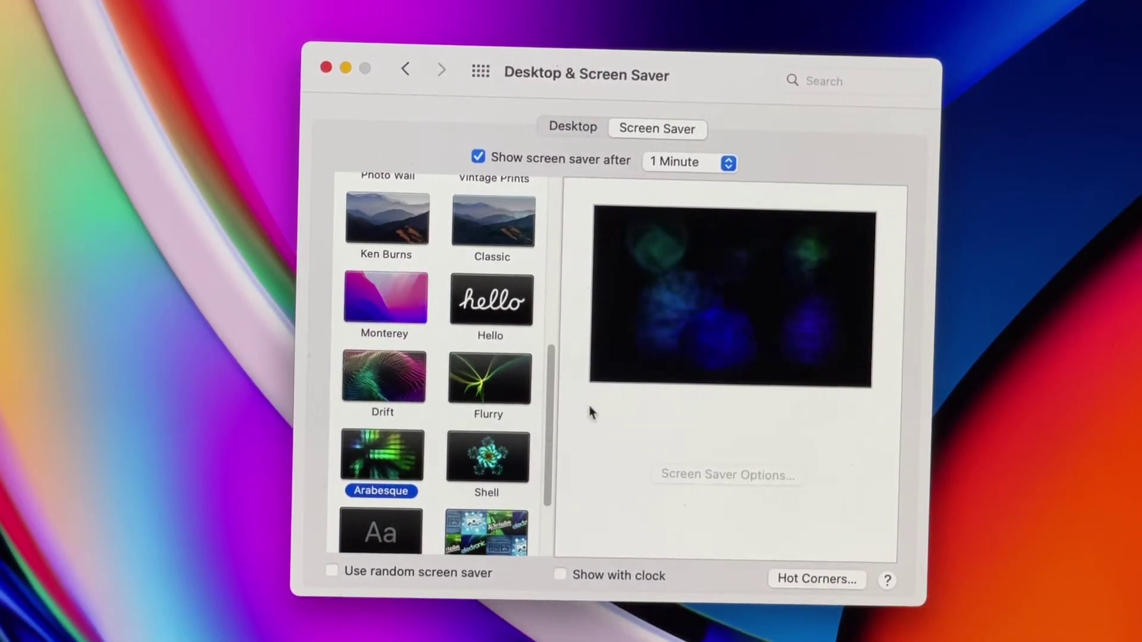
pyautogui.click(502, 453)
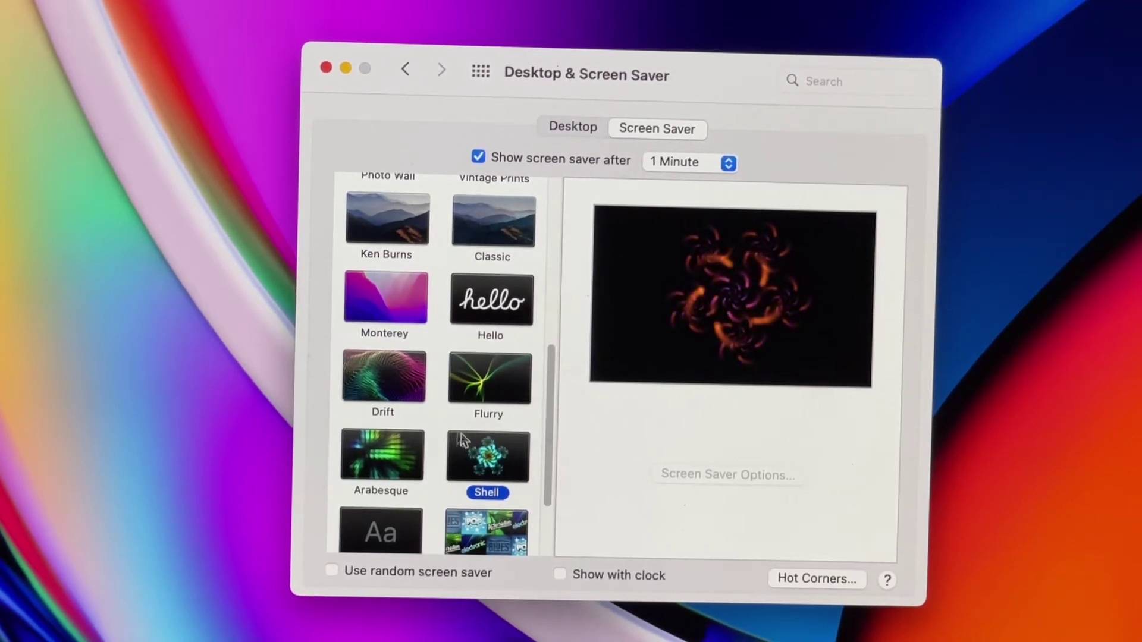
pyautogui.scroll(-2, 383, 411)
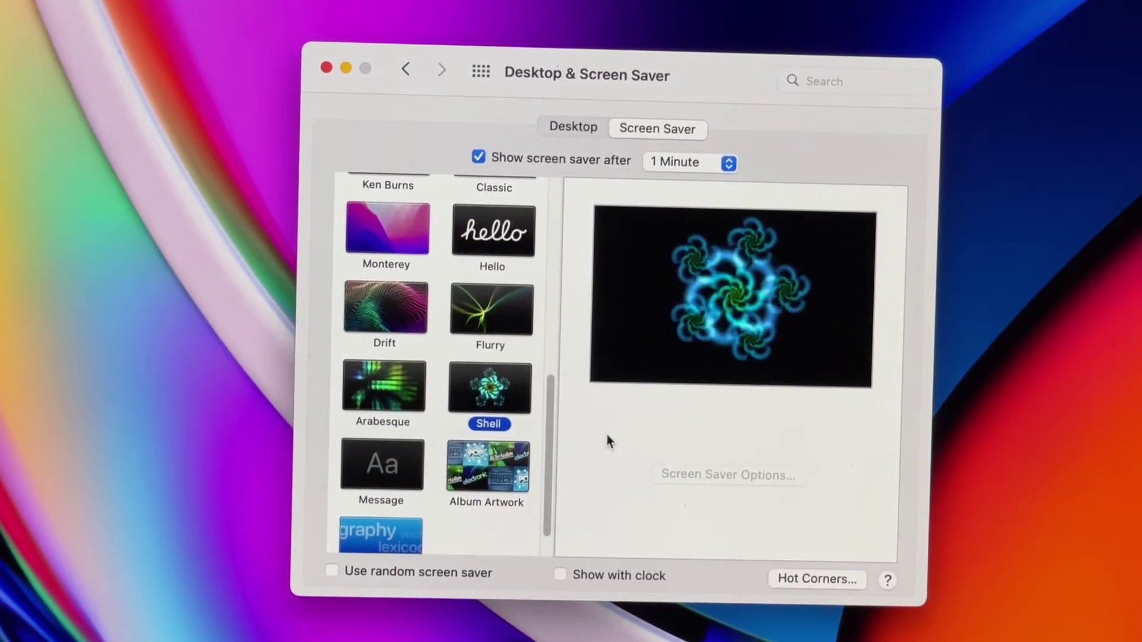
pyautogui.click(497, 473)
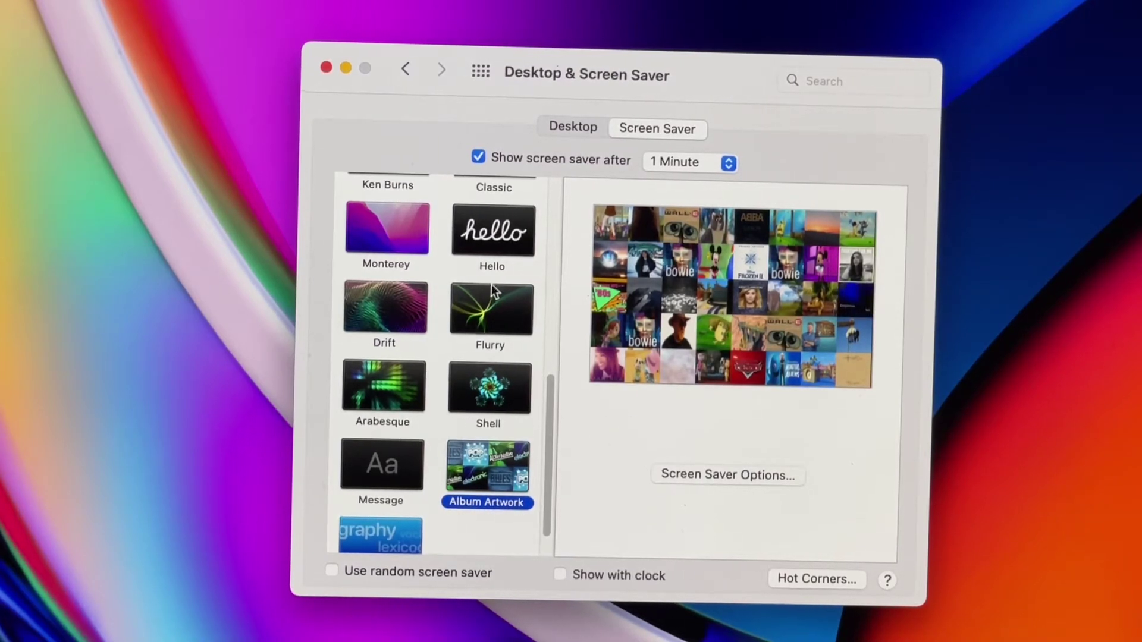
pyautogui.click(352, 299)
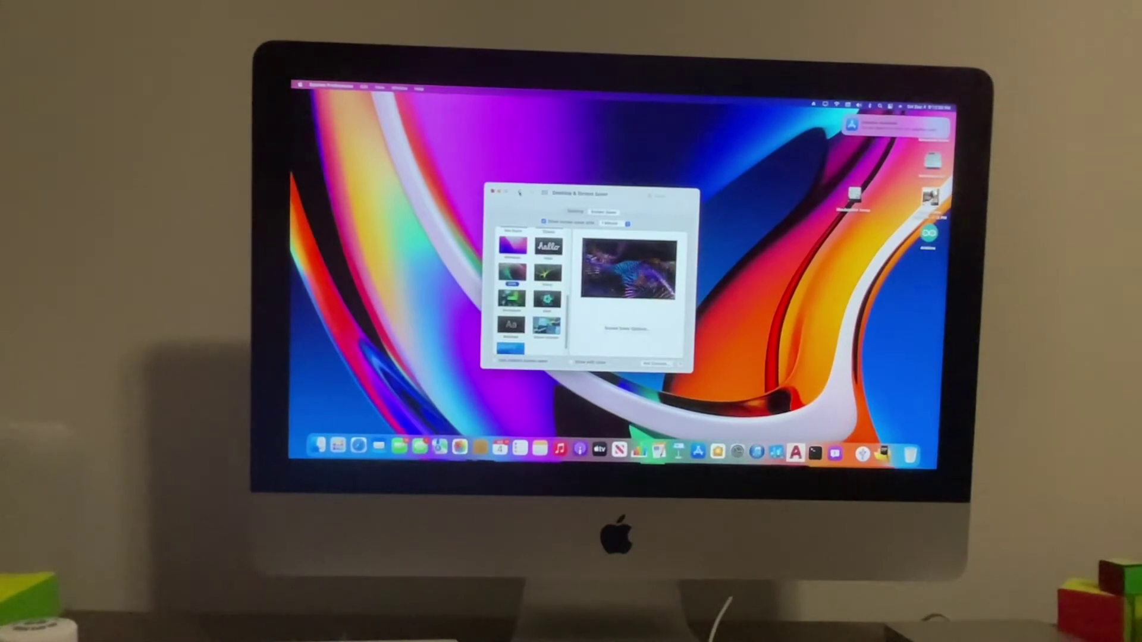
# - Return to the main preferences grid and quit System Preferences on the iMac
pyautogui.click(521, 192)
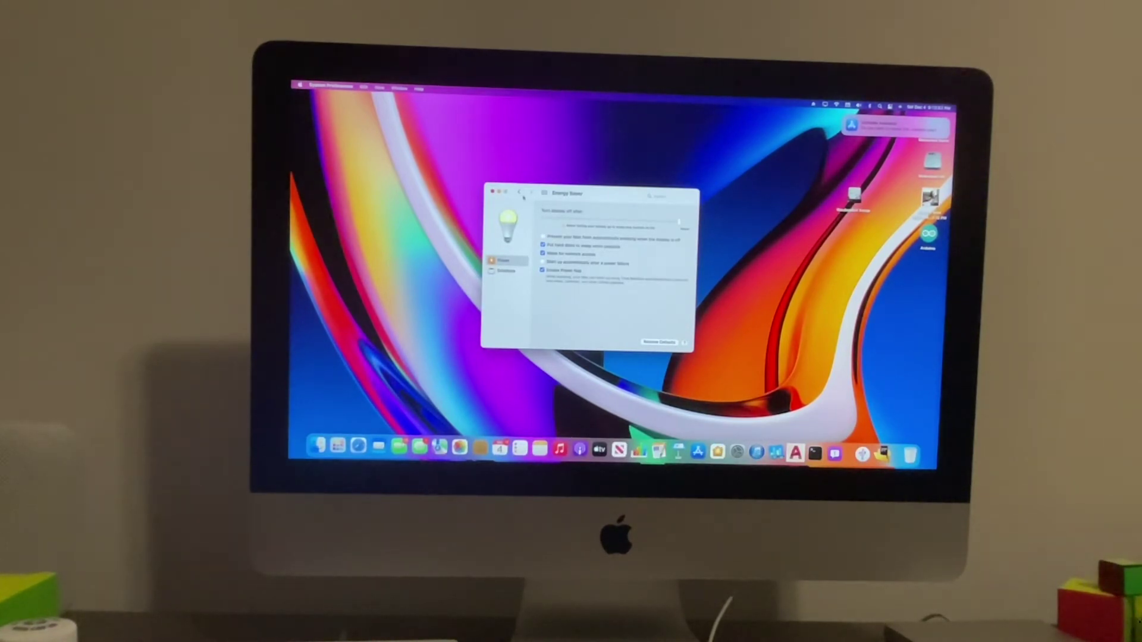
pyautogui.click(519, 194)
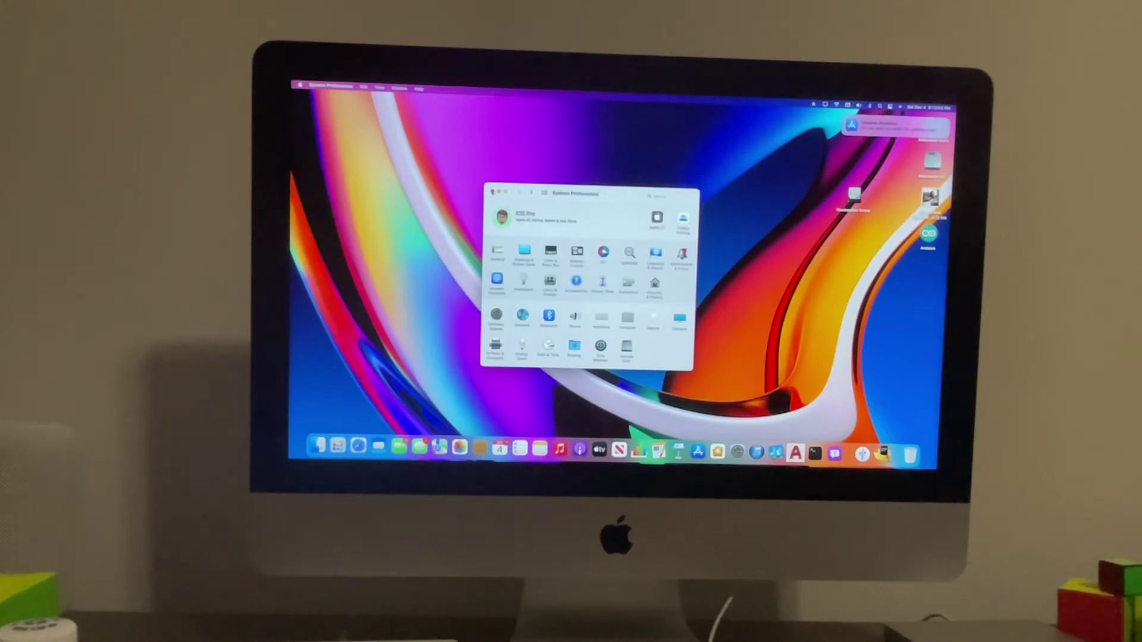
pyautogui.press('super+q')
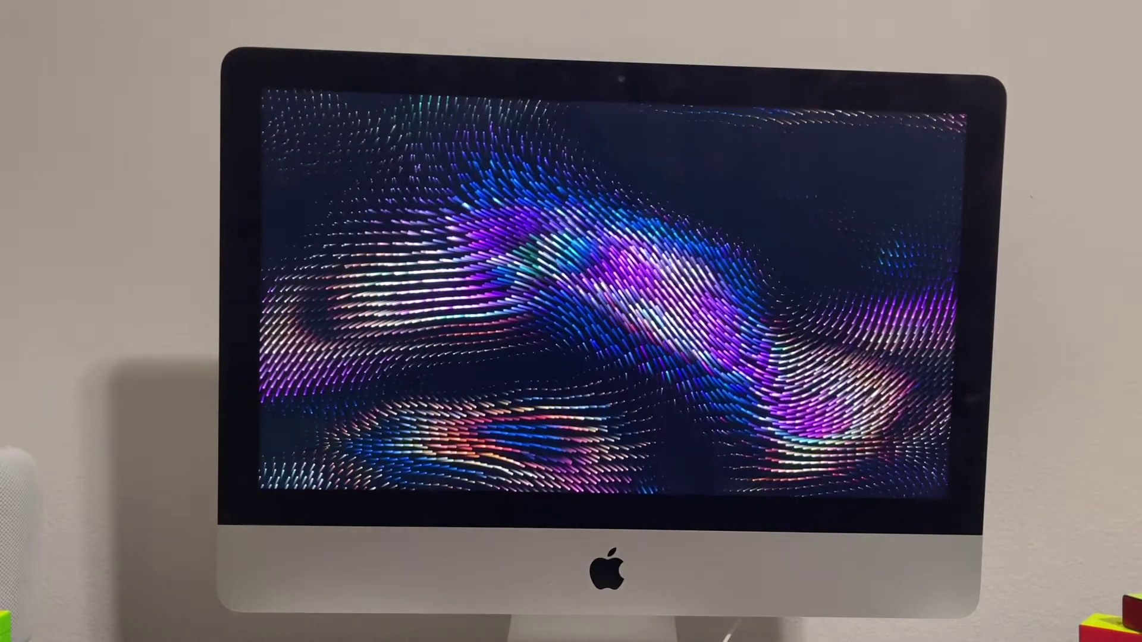
pyautogui.press('space')
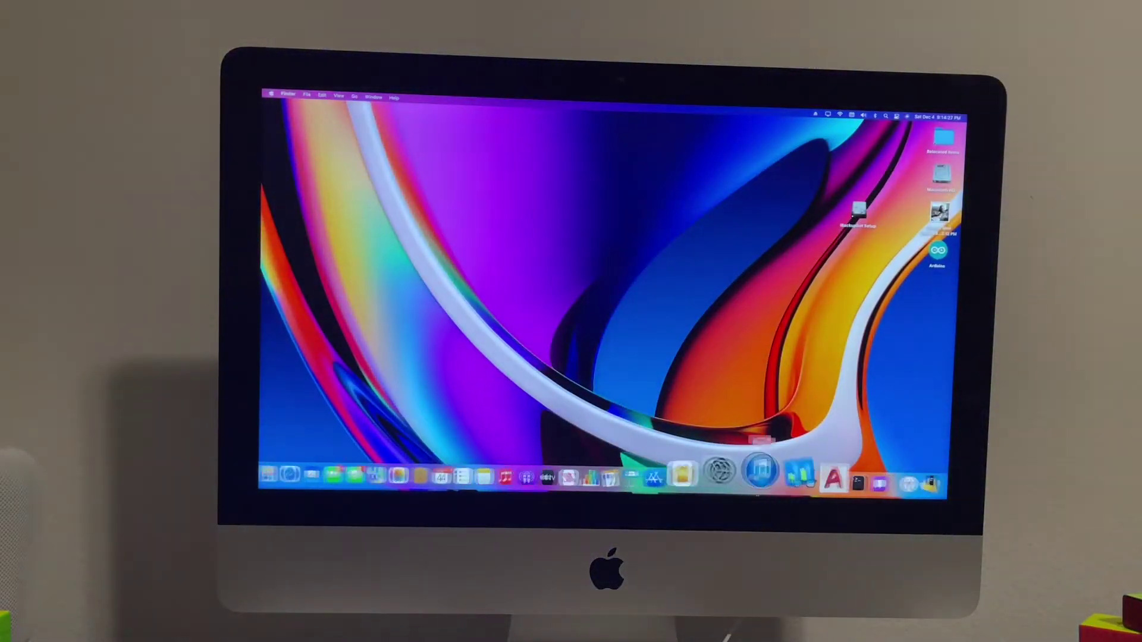
# - Reopen System Preferences, enable 'Show with clock' for the screen saver, and return to the grid
pyautogui.click(735, 481)
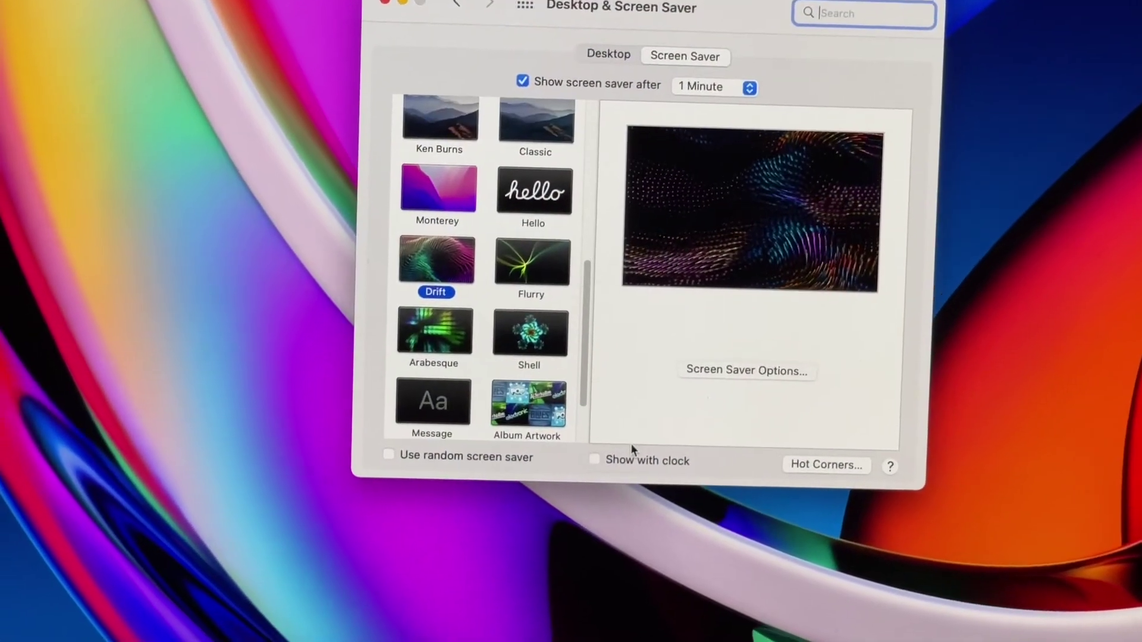
pyautogui.click(615, 471)
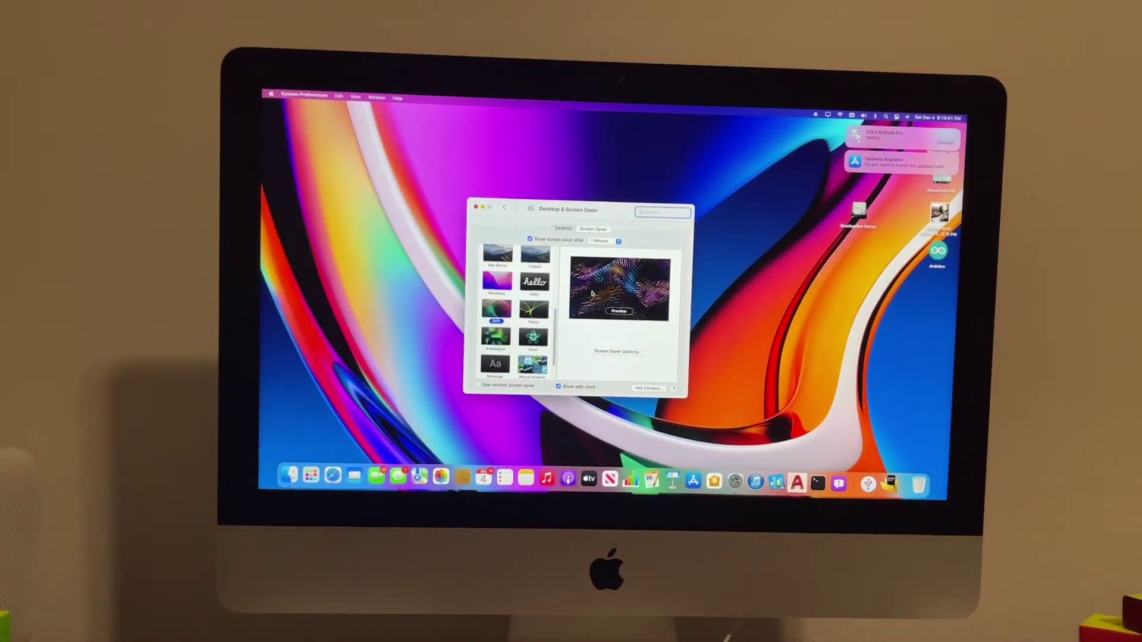
pyautogui.click(503, 207)
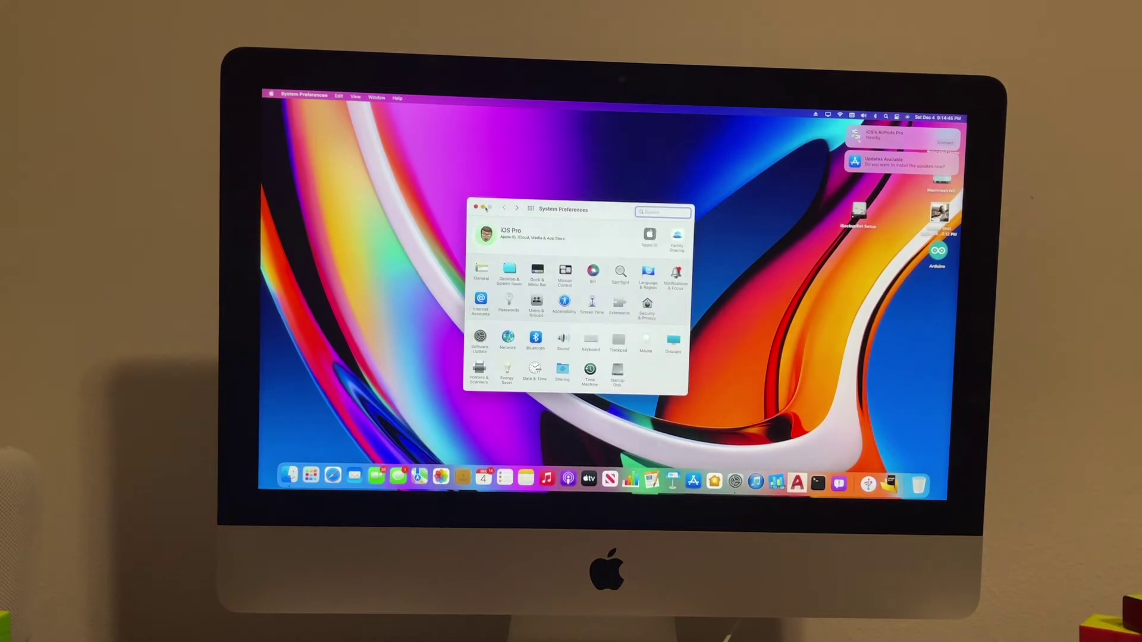
# - Quit System Preferences on the iMac and open Desktop & Screen Saver on the MacBook Pro
pyautogui.press('super+q')
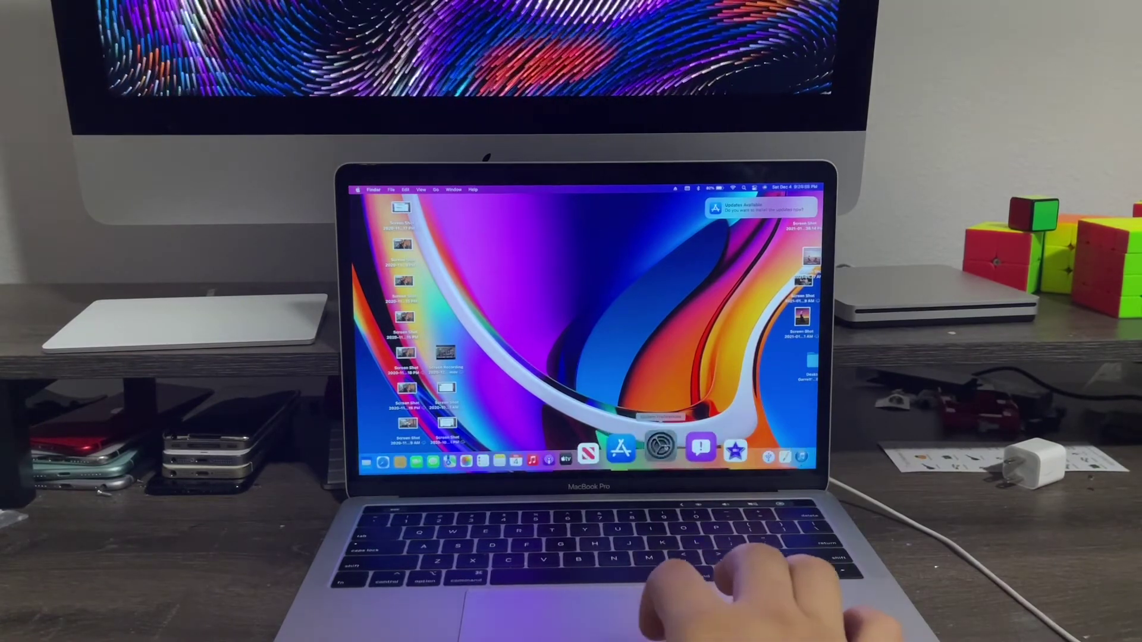
pyautogui.click(660, 446)
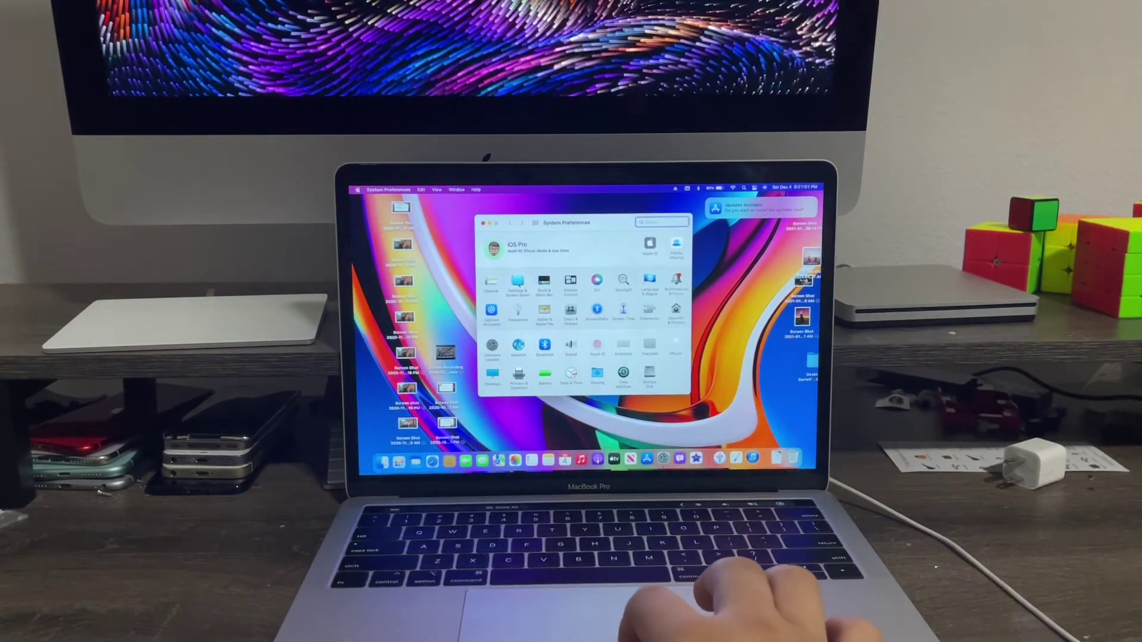
pyautogui.click(517, 282)
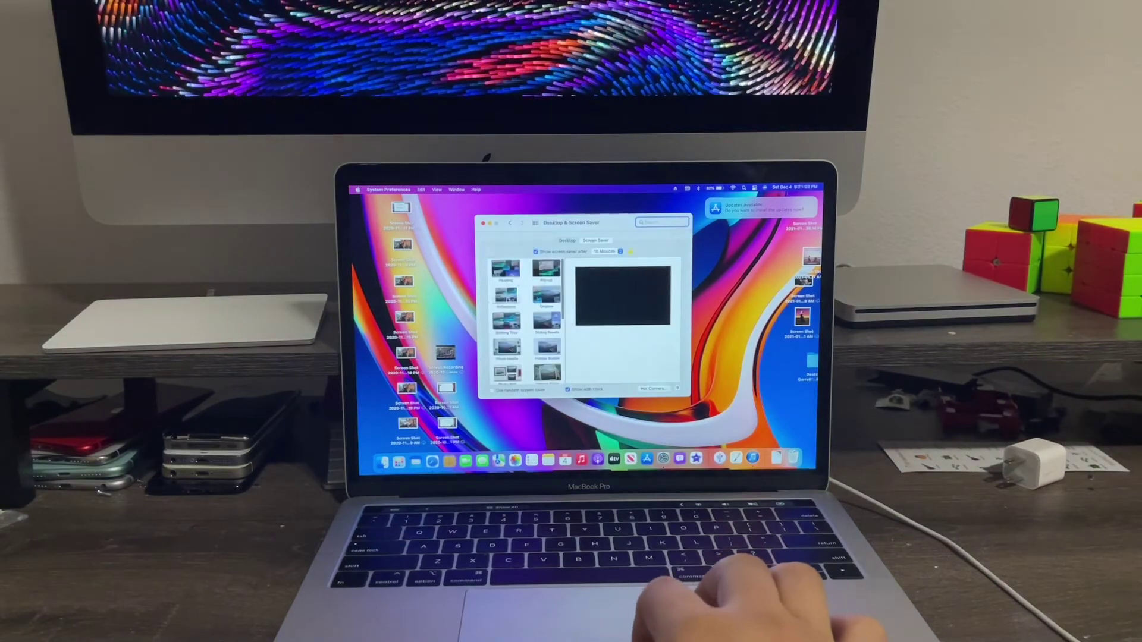
pyautogui.scroll(-4, 527, 321)
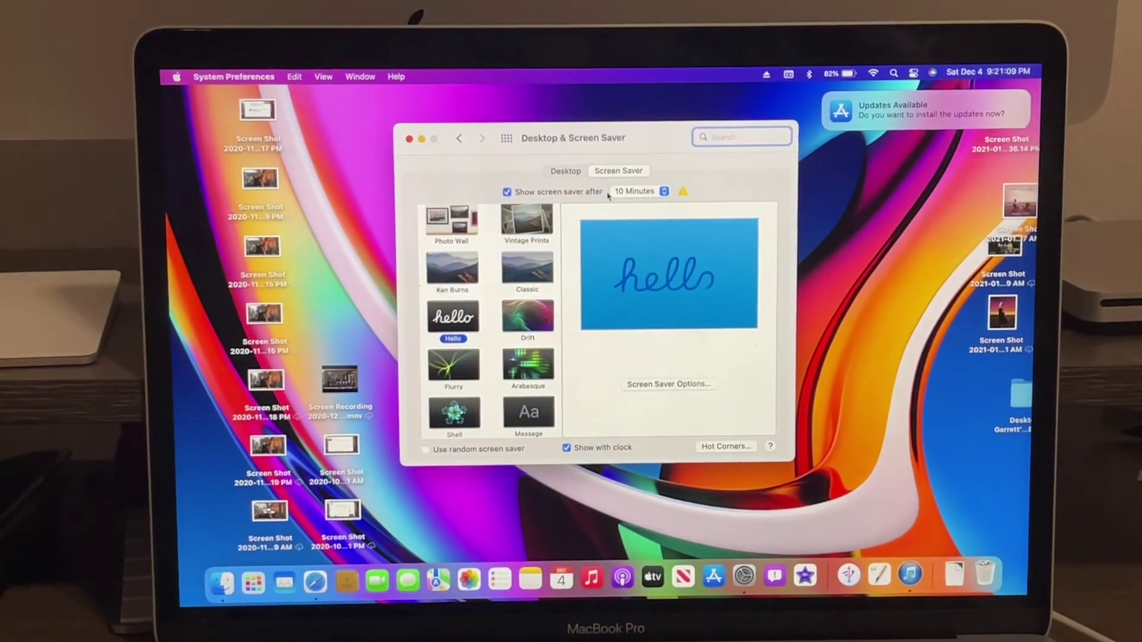
# - On the MacBook Pro, set a 1 Minute delay, choose Drift, and return to the grid
pyautogui.click(627, 193)
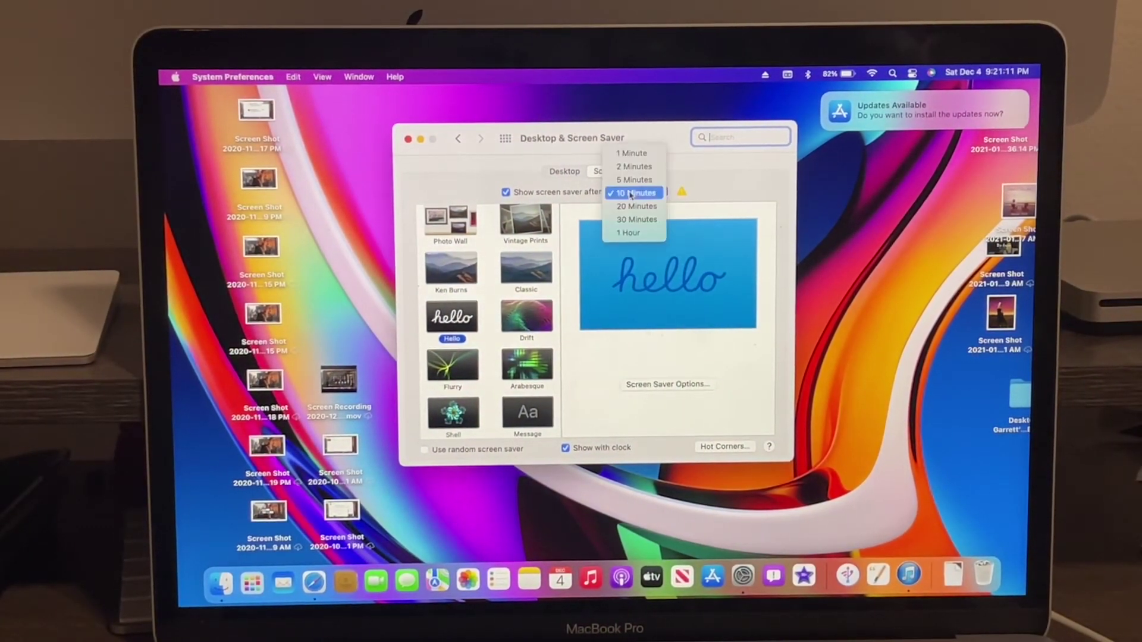
pyautogui.click(638, 153)
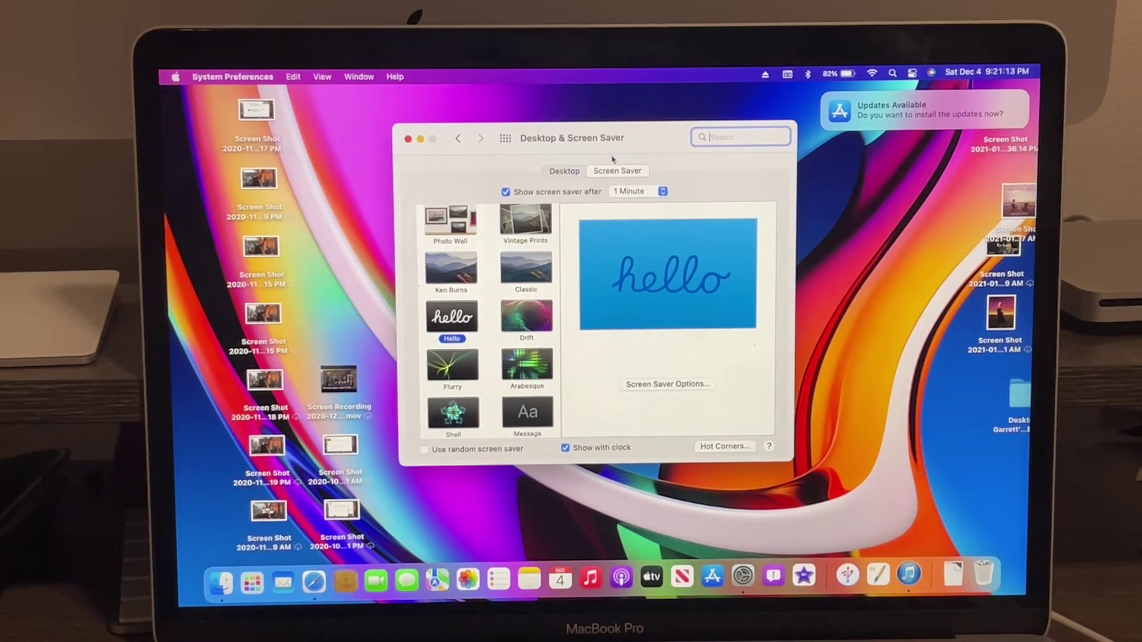
pyautogui.click(523, 320)
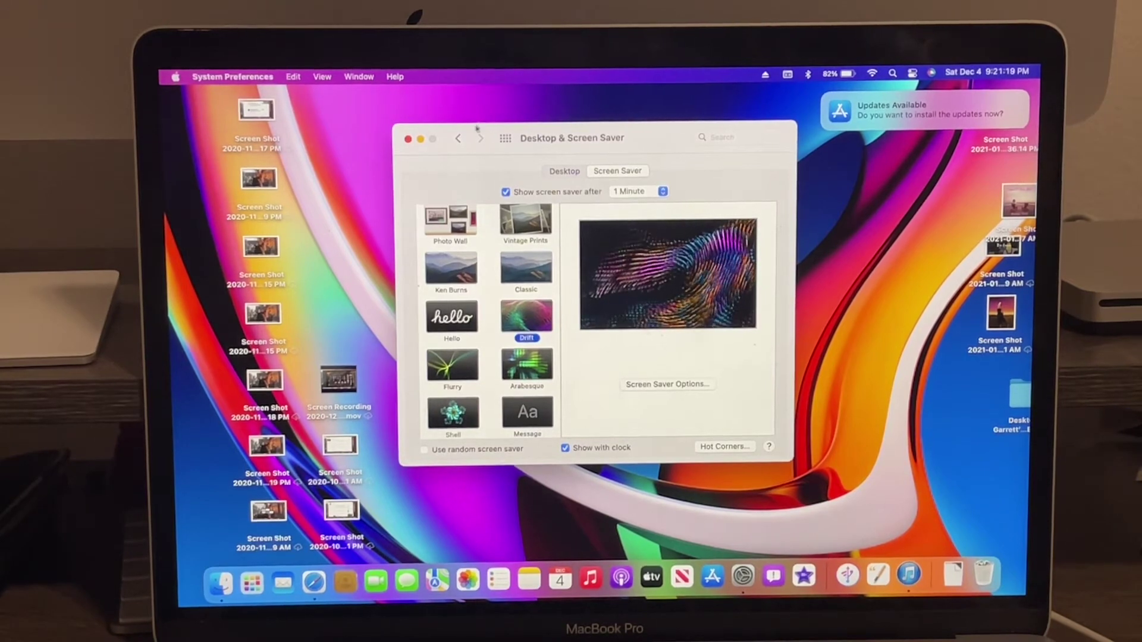
pyautogui.click(460, 138)
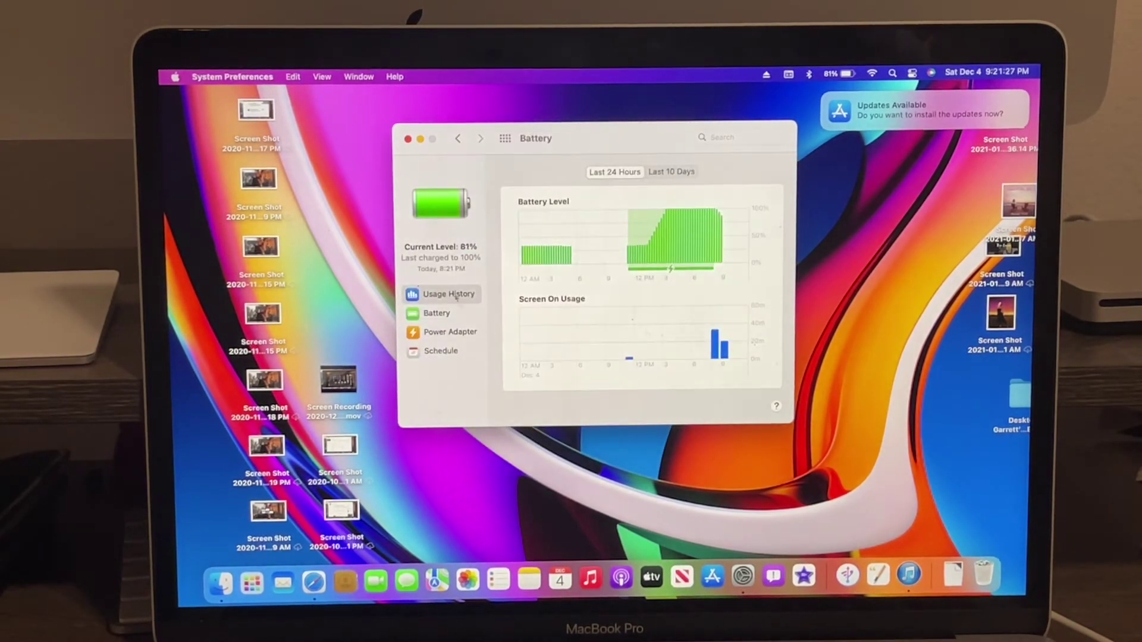
# - Open the Battery pane on the MacBook Pro
pyautogui.click(445, 315)
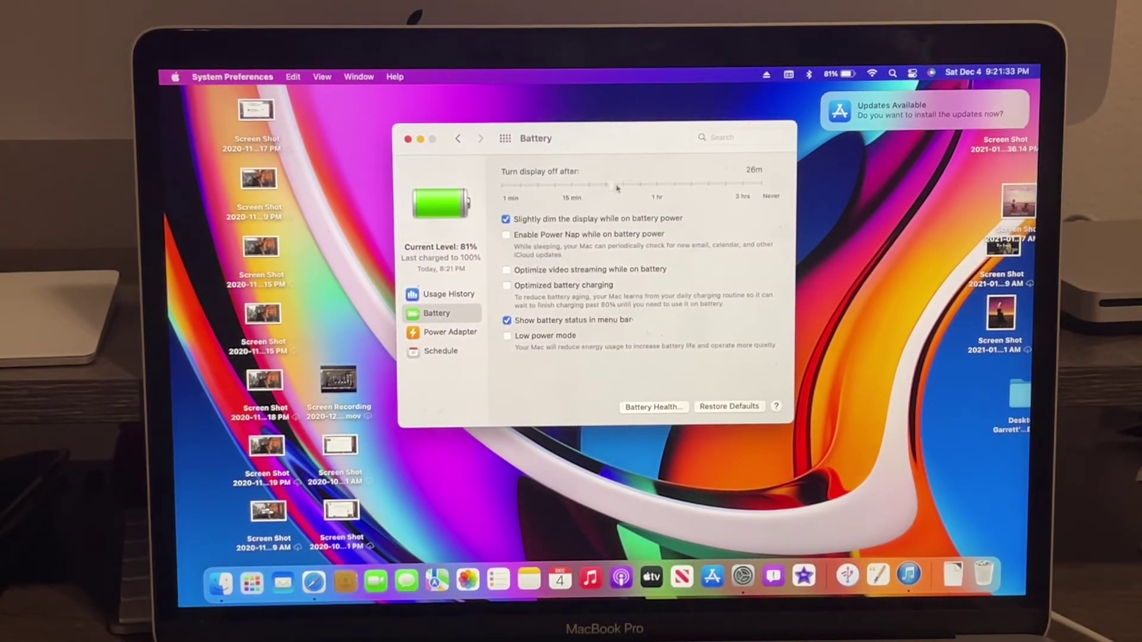
# - Go back to the main grid and close the MacBook Pro's System Preferences window
pyautogui.click(454, 140)
pyautogui.click(407, 139)
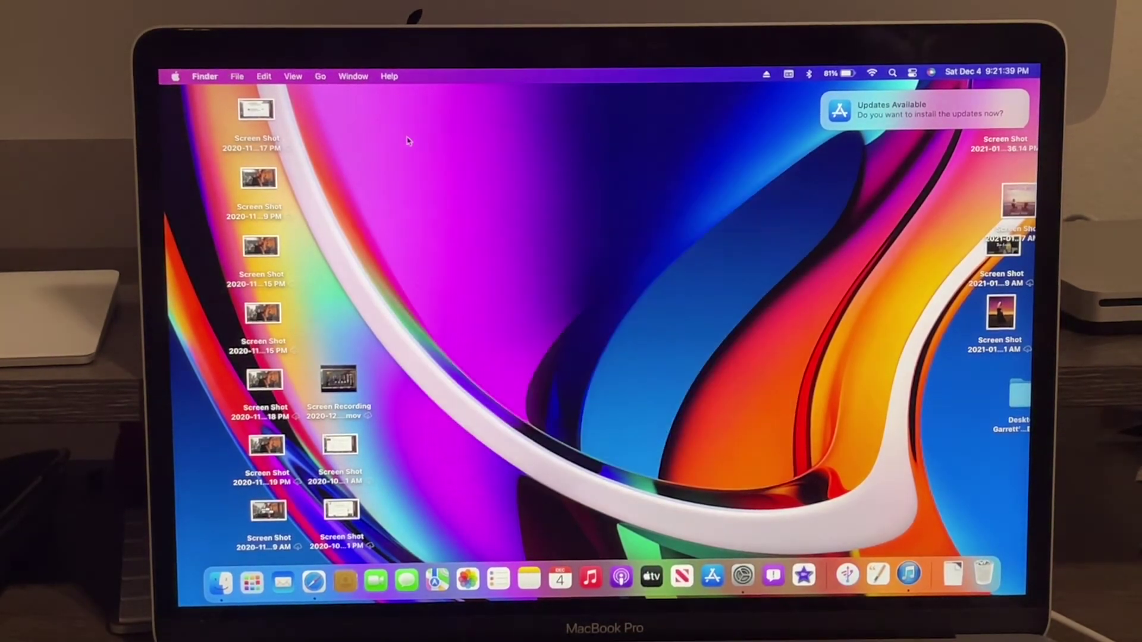